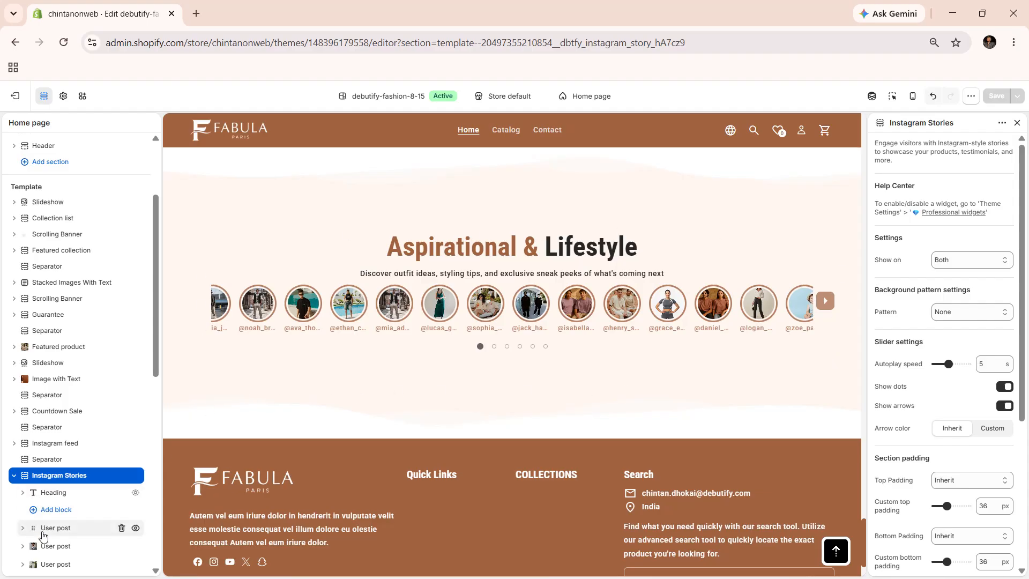
Step: Examine the settings of the first user post in Instagram Stories and of its nested user story
{"action": "left_click", "coordinate": [44, 532]}
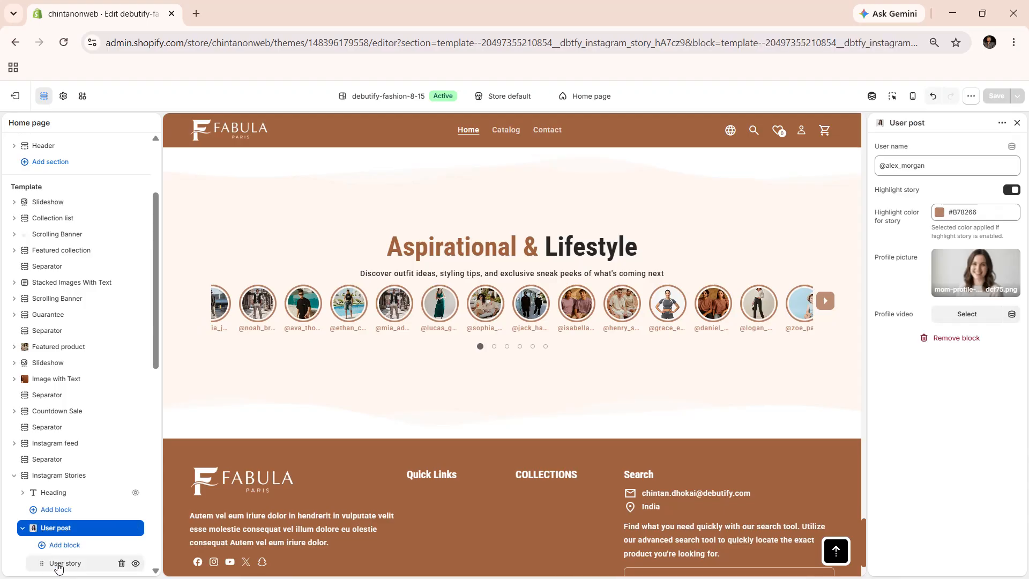
{"action": "left_click", "coordinate": [58, 564]}
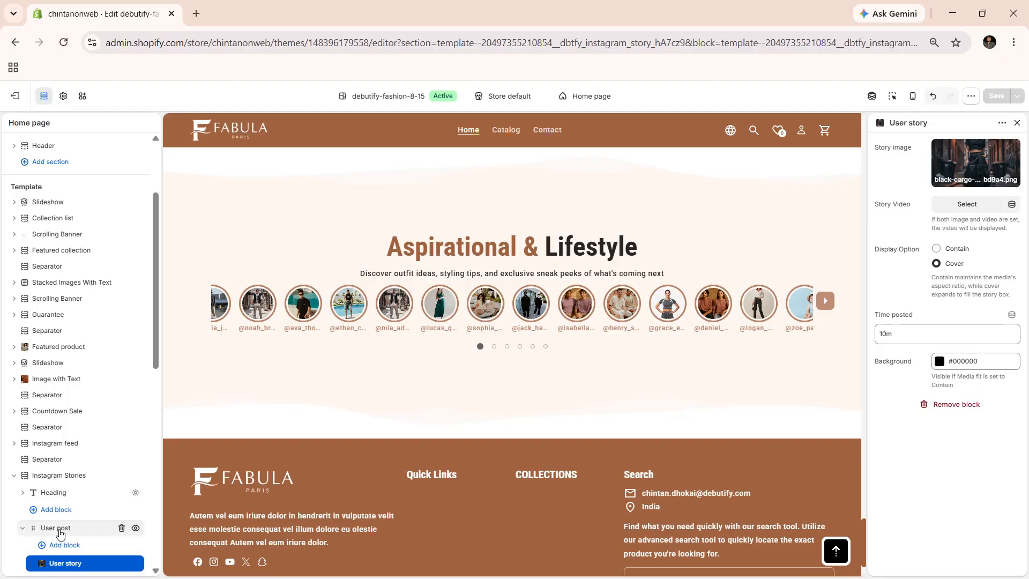
{"action": "left_click", "coordinate": [53, 528]}
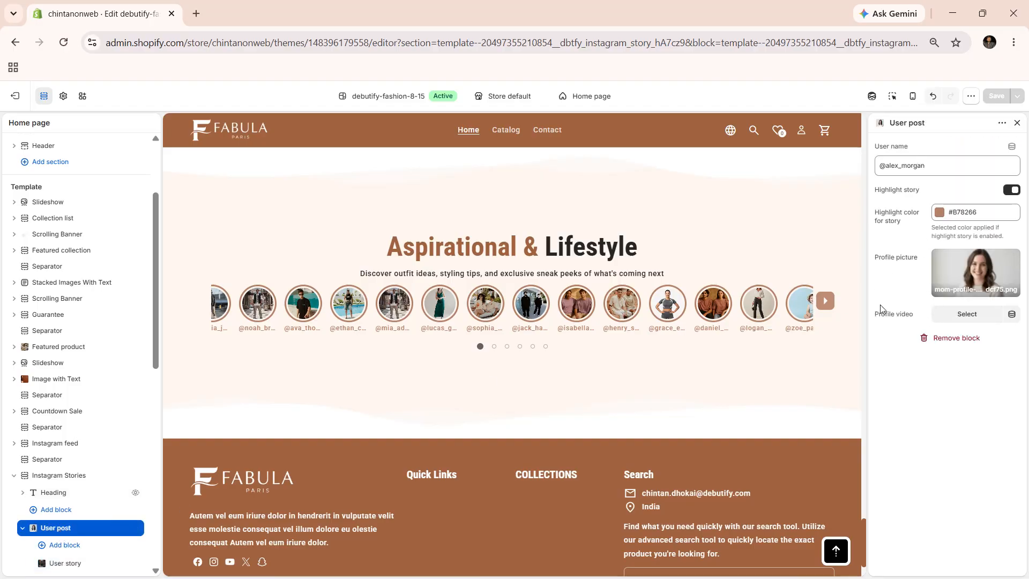
Step: Look over the home page preview from the Instagram Stories section up to the opening slideshow and return to Instagram Stories
{"action": "left_click", "coordinate": [46, 478]}
{"action": "scroll", "coordinate": [960, 289], "scroll_direction": "down", "scroll_amount": 4}
{"action": "scroll", "coordinate": [961, 300], "scroll_direction": "up", "scroll_amount": 4}
{"action": "scroll", "coordinate": [398, 333], "scroll_direction": "up", "scroll_amount": 15}
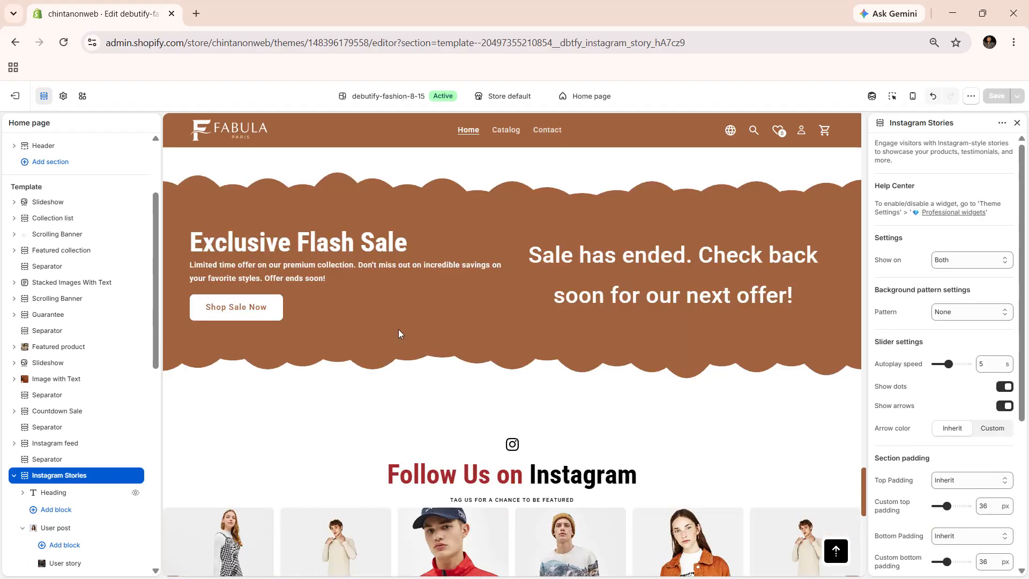
{"action": "scroll", "coordinate": [398, 333], "scroll_direction": "up", "scroll_amount": 15}
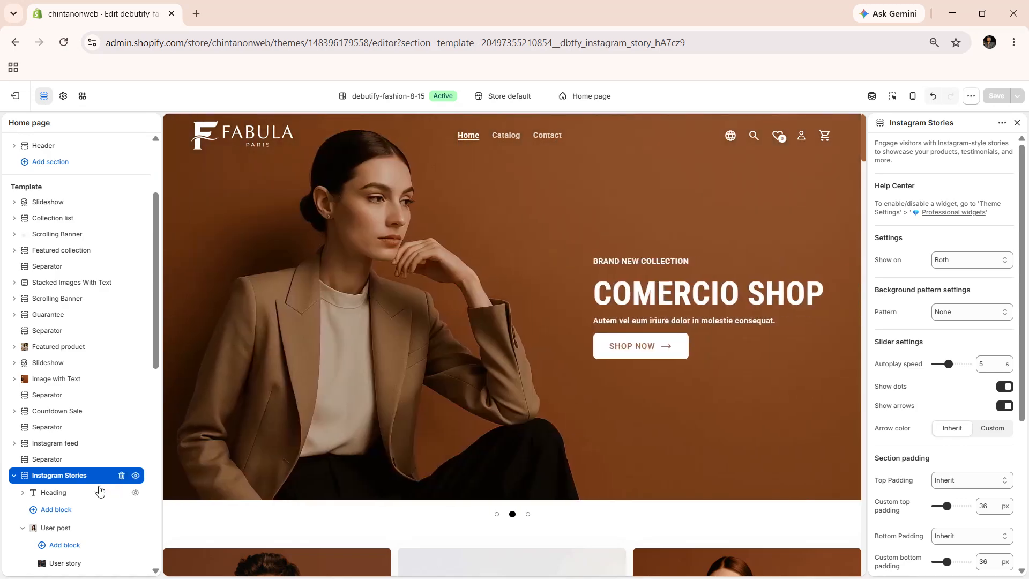
{"action": "left_click", "coordinate": [58, 477]}
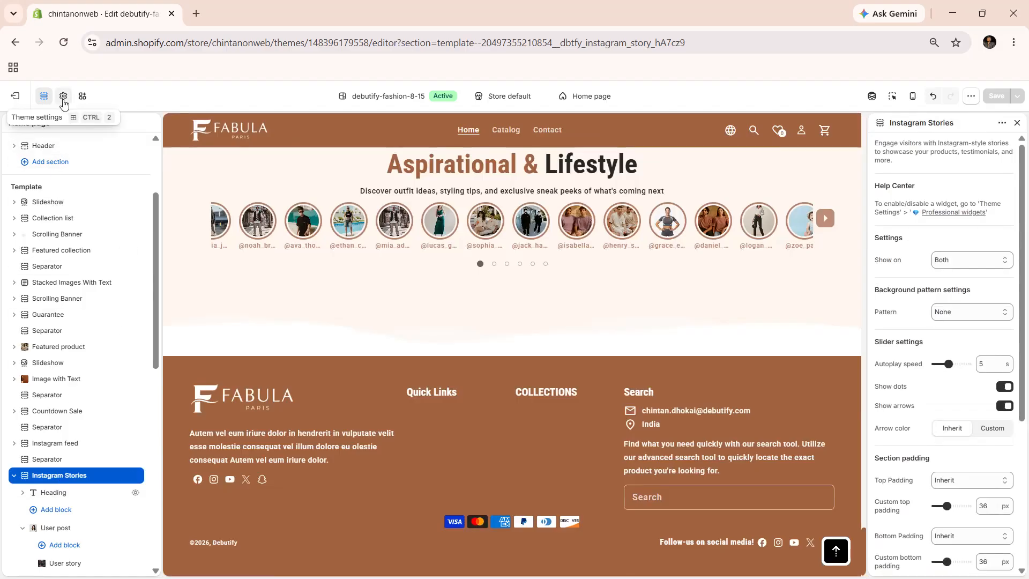
Step: Check the Instagram Stories switch among the Professional widgets in the theme settings, and return to the home page sections
{"action": "left_click", "coordinate": [63, 96]}
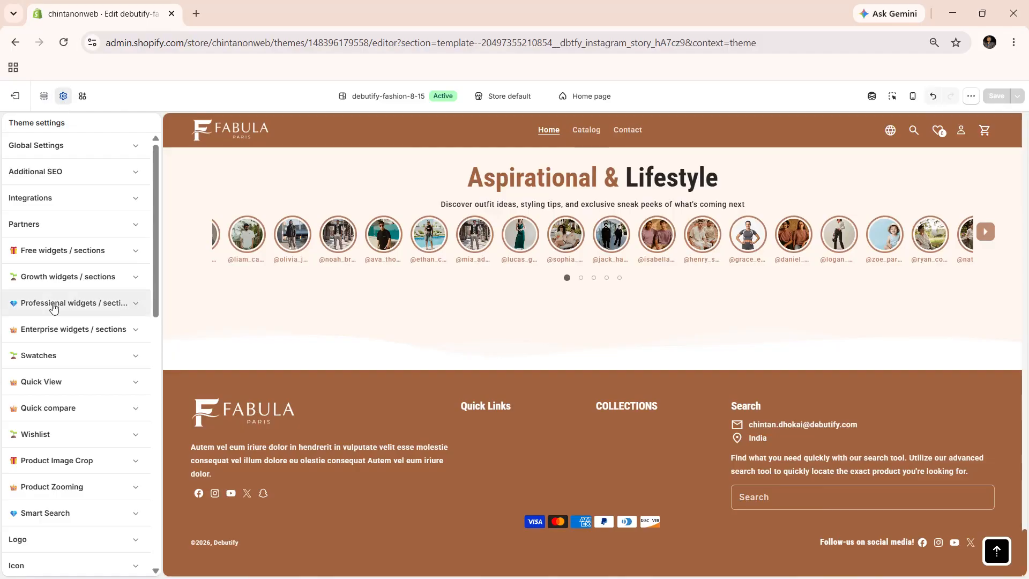
{"action": "left_click", "coordinate": [53, 303]}
{"action": "scroll", "coordinate": [31, 387], "scroll_direction": "down", "scroll_amount": 8}
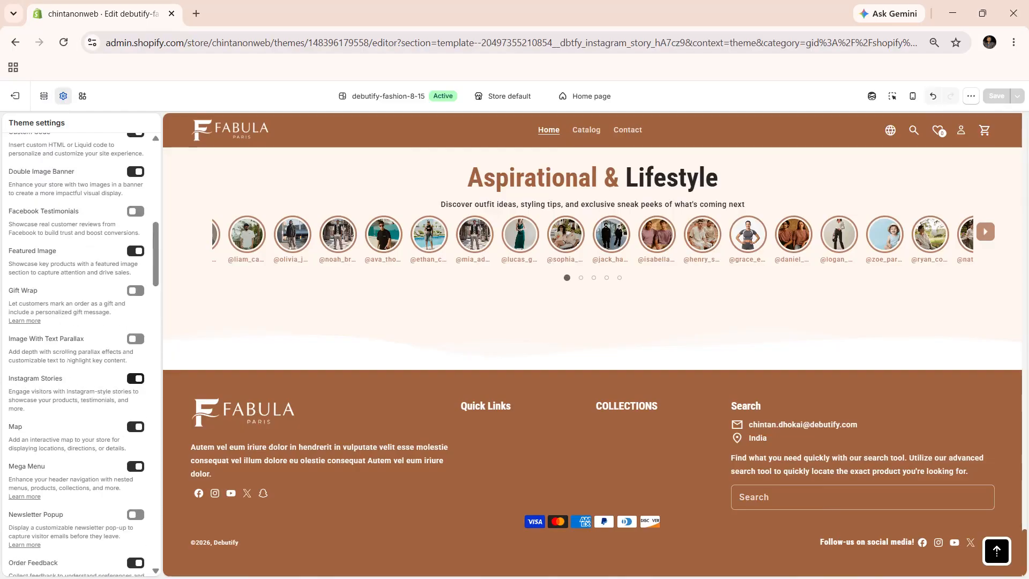
{"action": "left_click", "coordinate": [47, 100]}
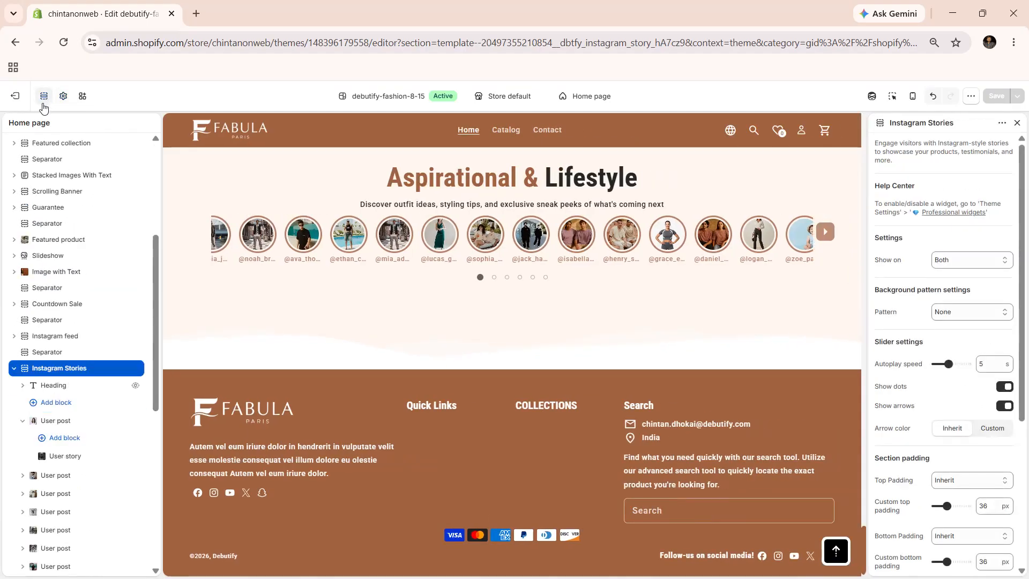
Step: Search the sections available for the home page template for "in" and preview Instagram Stories without adding it
{"action": "scroll", "coordinate": [53, 536], "scroll_direction": "down", "scroll_amount": 10}
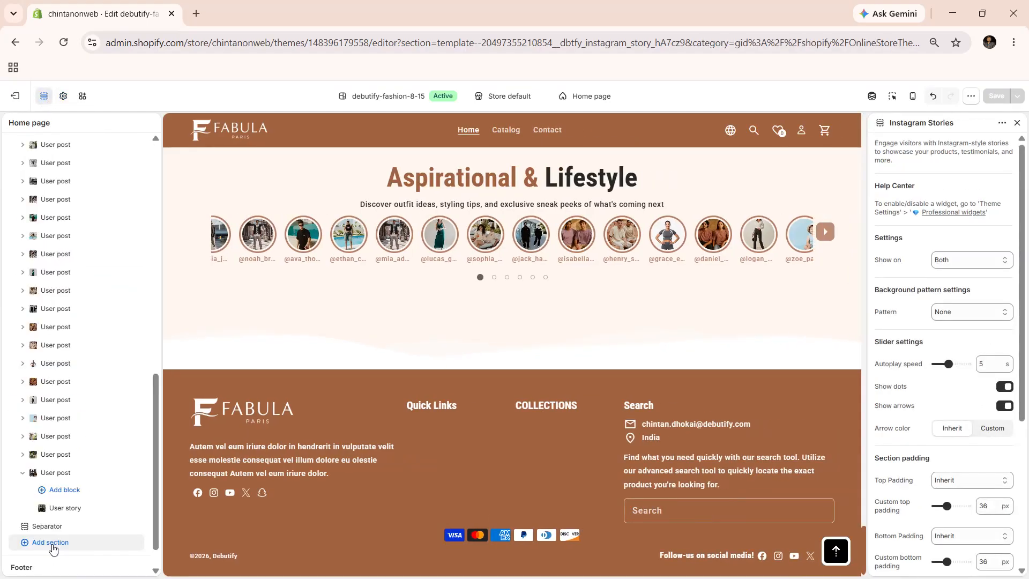
{"action": "left_click", "coordinate": [50, 543]}
{"action": "type", "text": "in"}
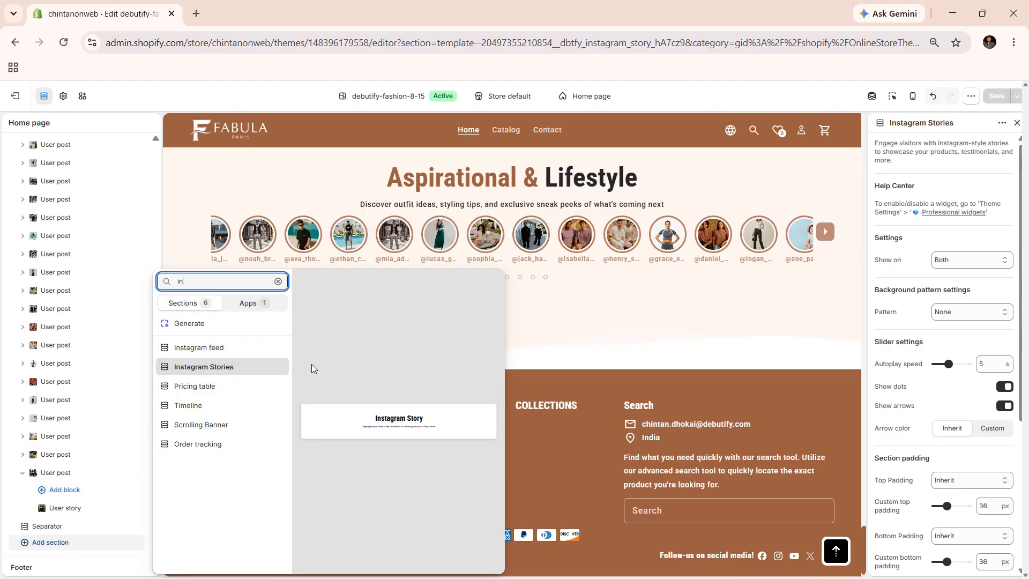
{"action": "left_click", "coordinate": [547, 352]}
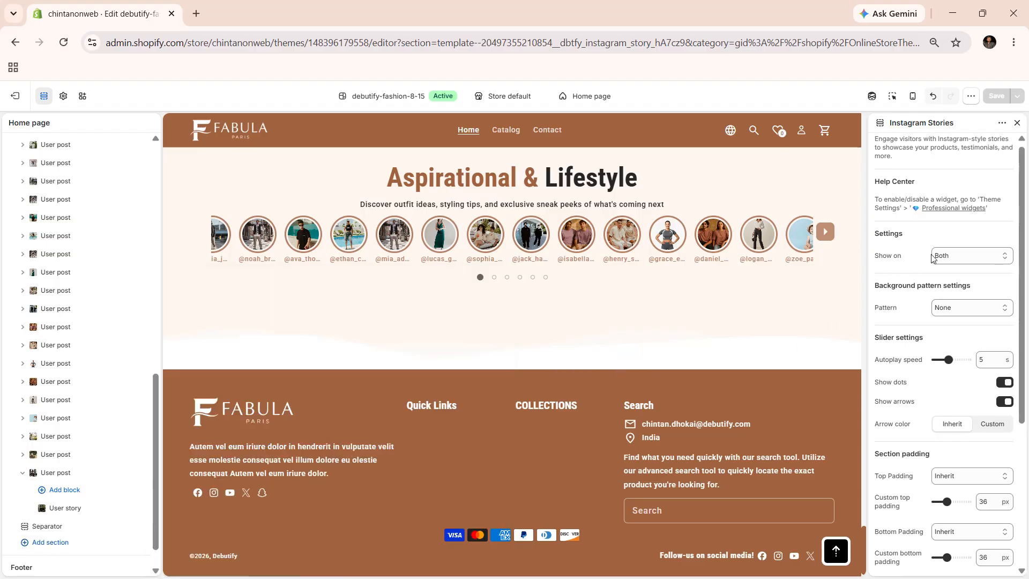
Step: Set the Instagram Stories section to show on Both and choose Lips as its background pattern
{"action": "left_click", "coordinate": [954, 258]}
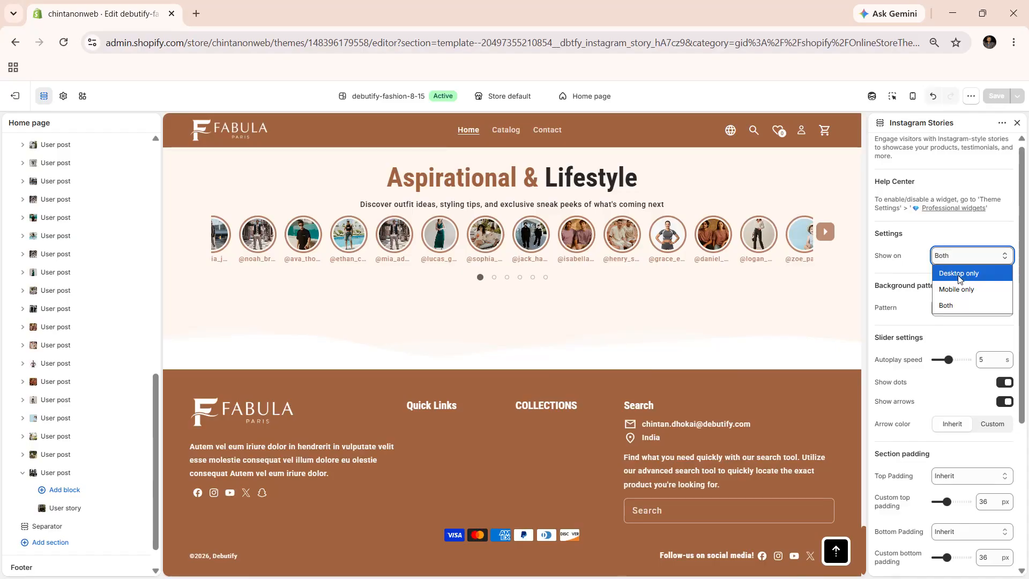
{"action": "left_click", "coordinate": [949, 307]}
{"action": "left_click", "coordinate": [948, 308]}
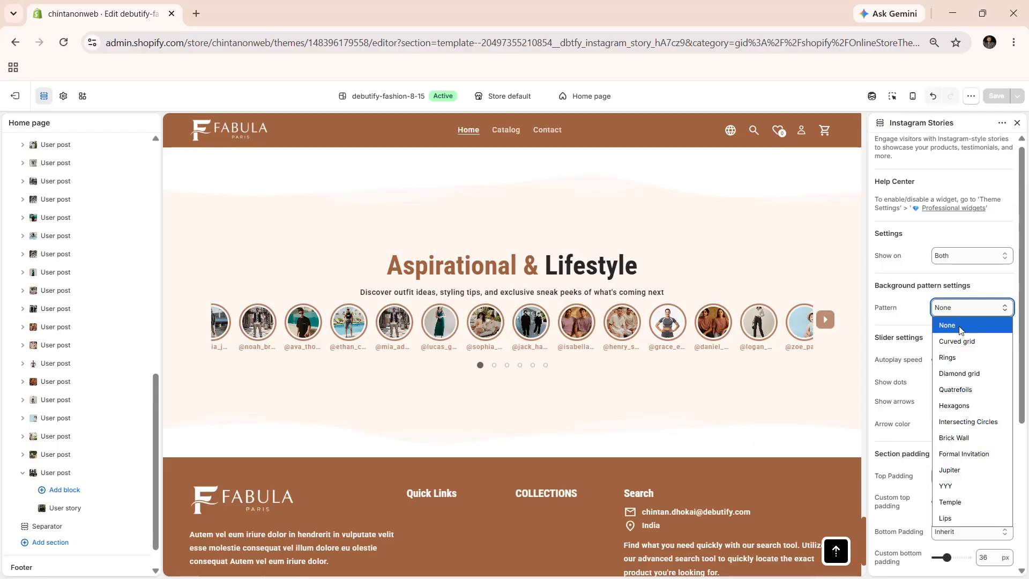
{"action": "left_click", "coordinate": [959, 331]}
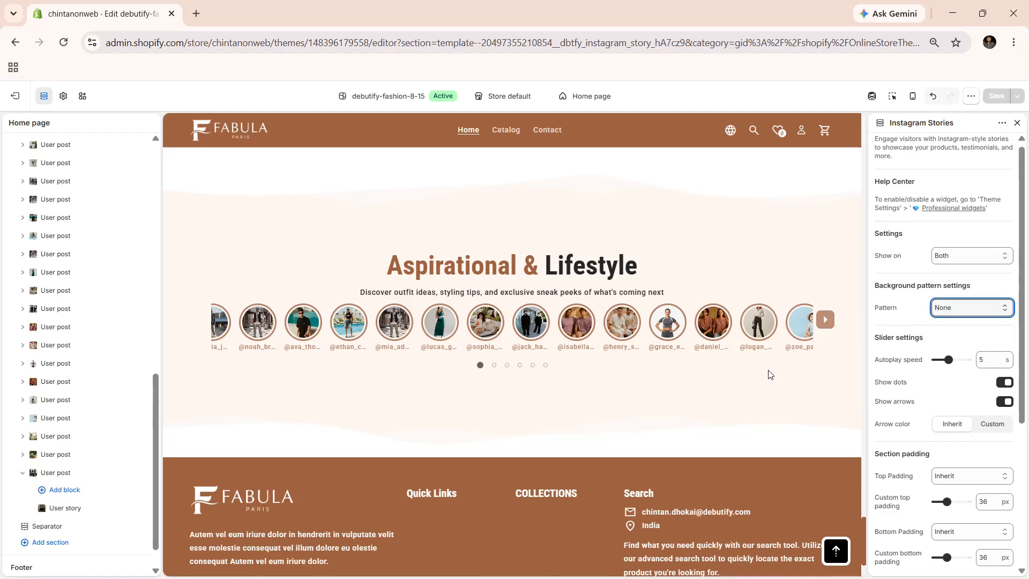
{"action": "key", "text": "Down"}
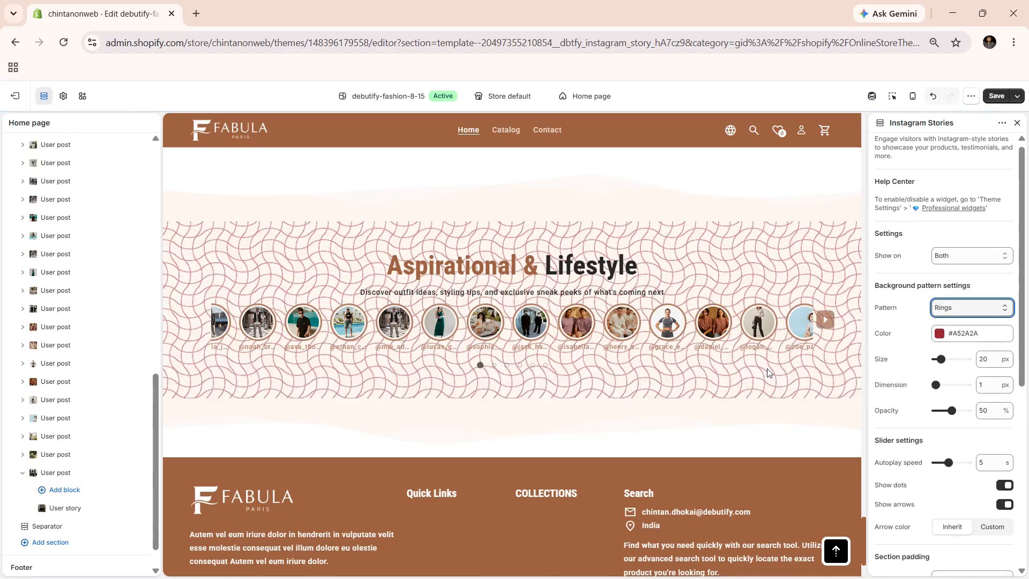
{"action": "key", "text": "Down"}
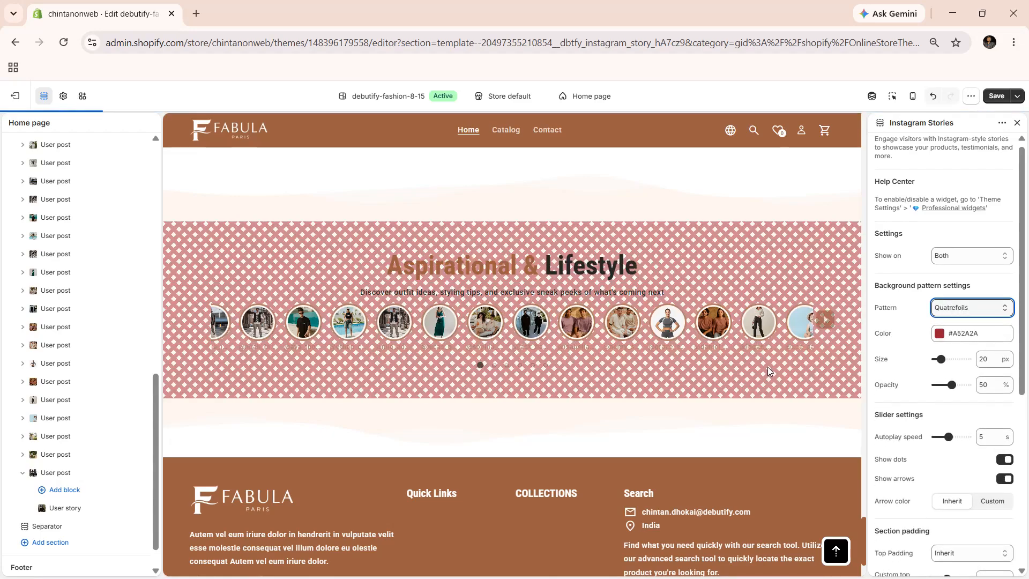
{"action": "key", "text": "Down"}
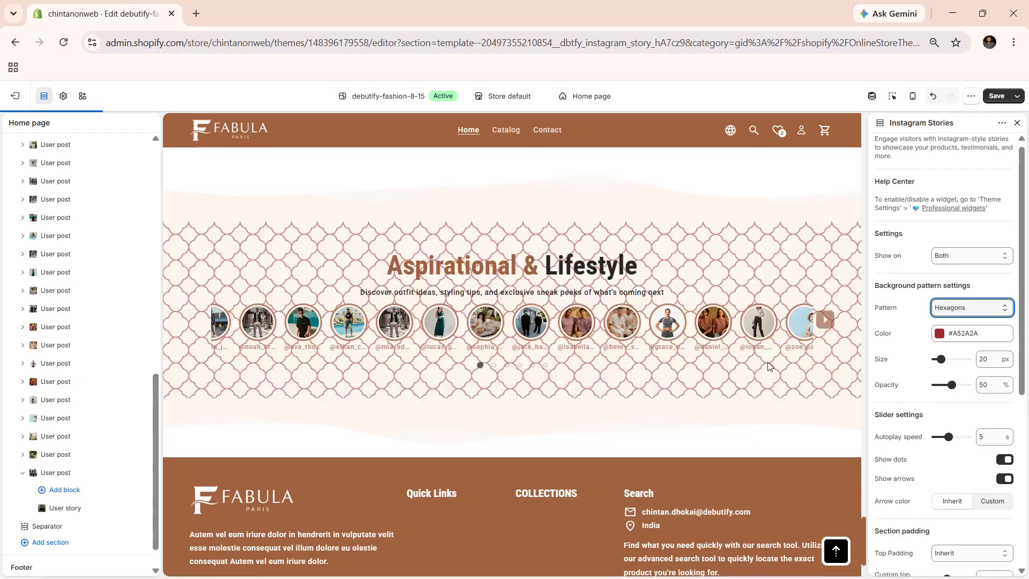
{"action": "key", "text": "Down"}
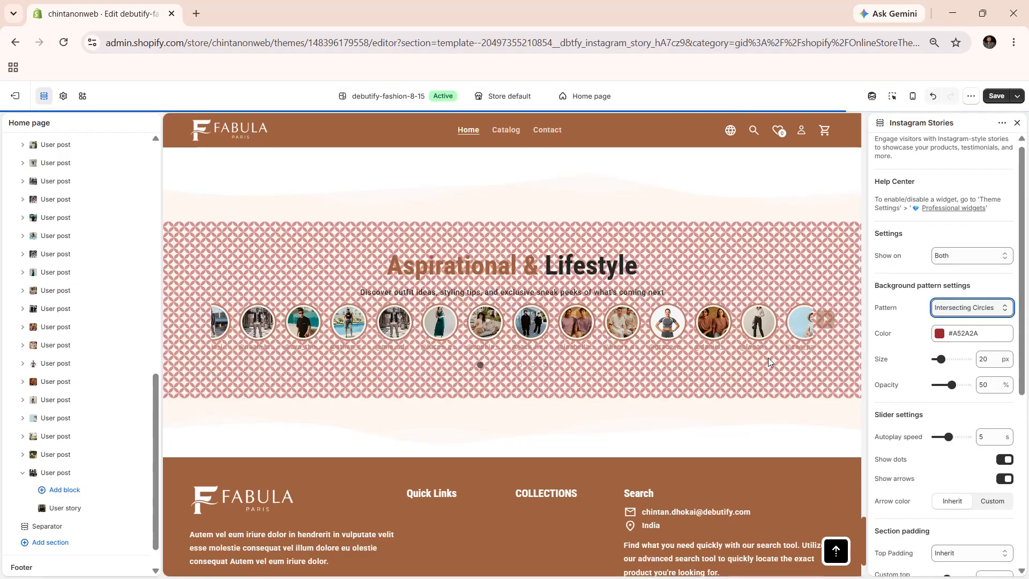
{"action": "key", "text": "Down"}
{"action": "key", "text": "Down"}
{"action": "key", "text": "Down"}
{"action": "key", "text": "Down"}
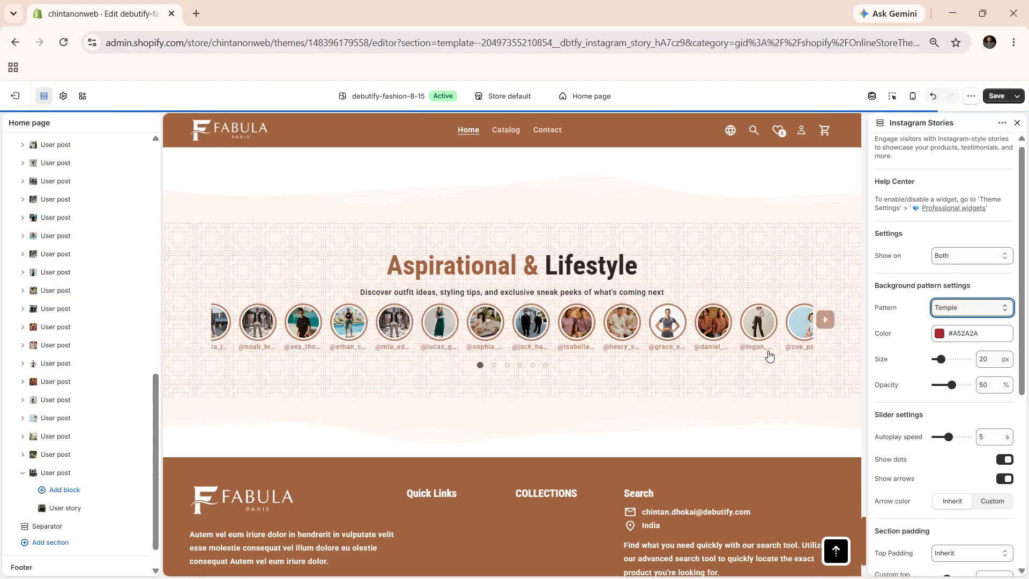
{"action": "key", "text": "Down"}
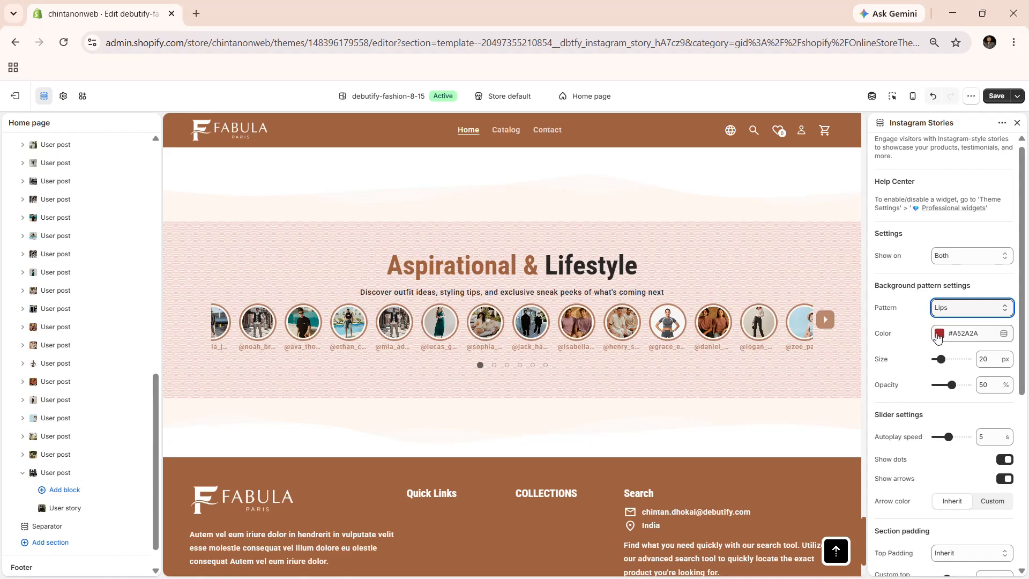
Step: Check the background pattern's color choices without changing them and set the pattern size to 52 px
{"action": "left_click", "coordinate": [938, 336]}
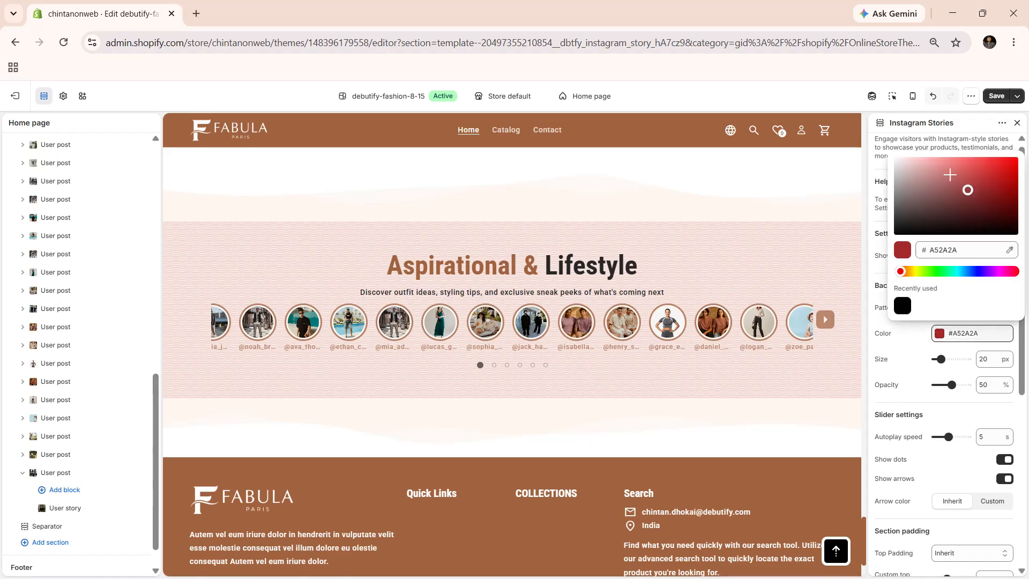
{"action": "left_click", "coordinate": [895, 342]}
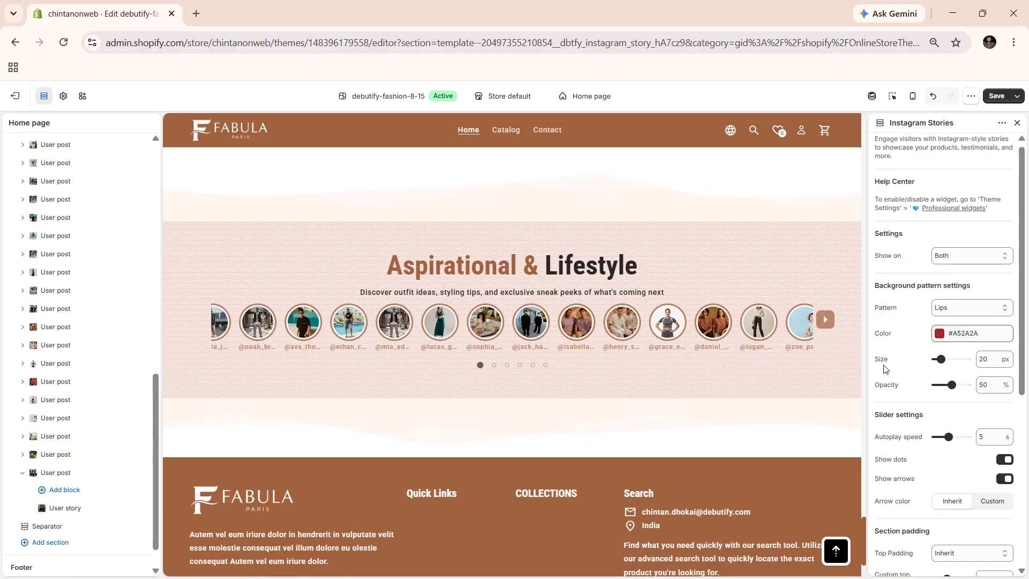
{"action": "left_click_drag", "start_coordinate": [941, 359], "coordinate": [951, 359]}
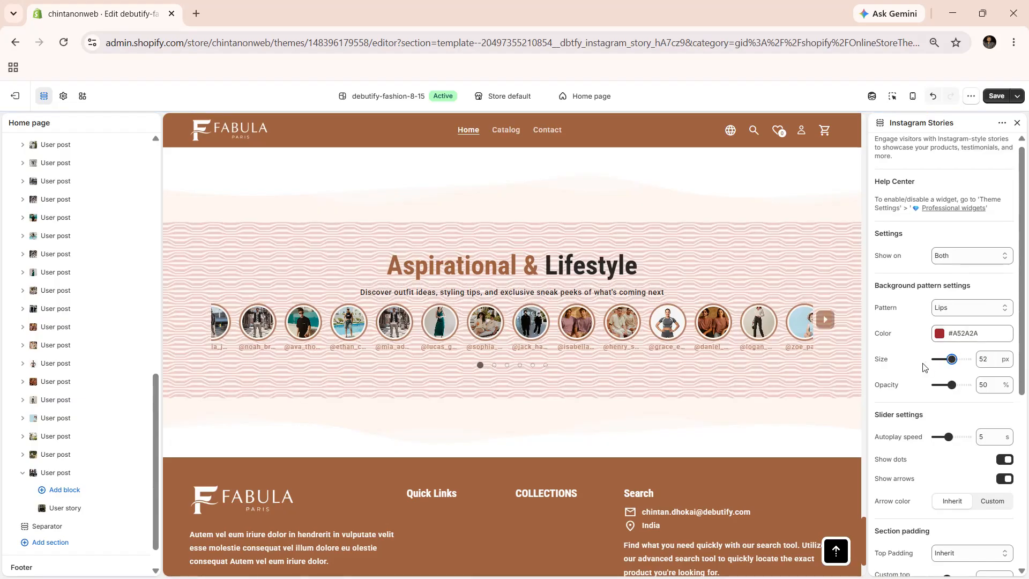
Step: Try a background pattern opacity of 10% and set it to 65%
{"action": "scroll", "coordinate": [919, 364], "scroll_direction": "down", "scroll_amount": 1}
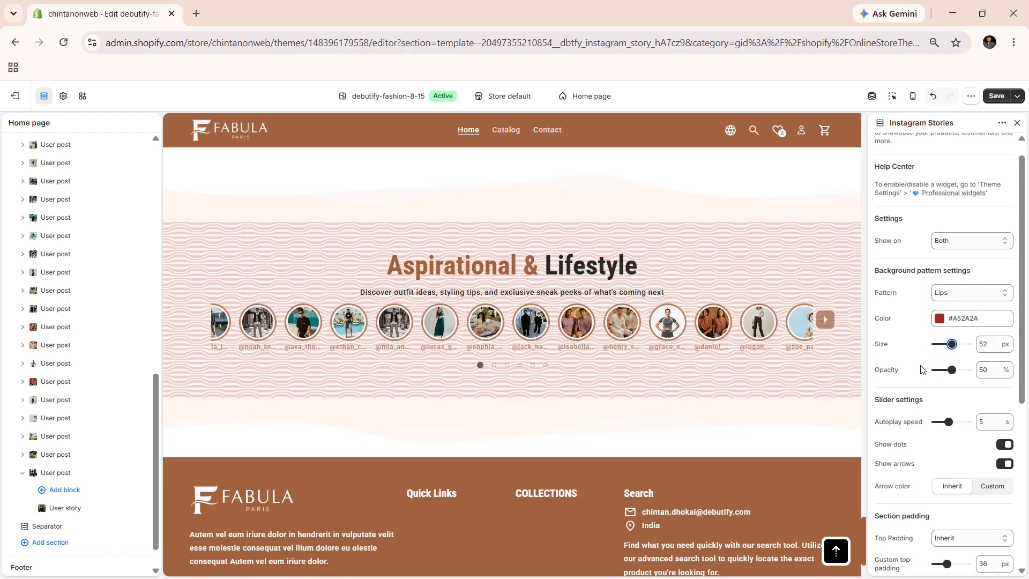
{"action": "scroll", "coordinate": [900, 346], "scroll_direction": "down", "scroll_amount": 1}
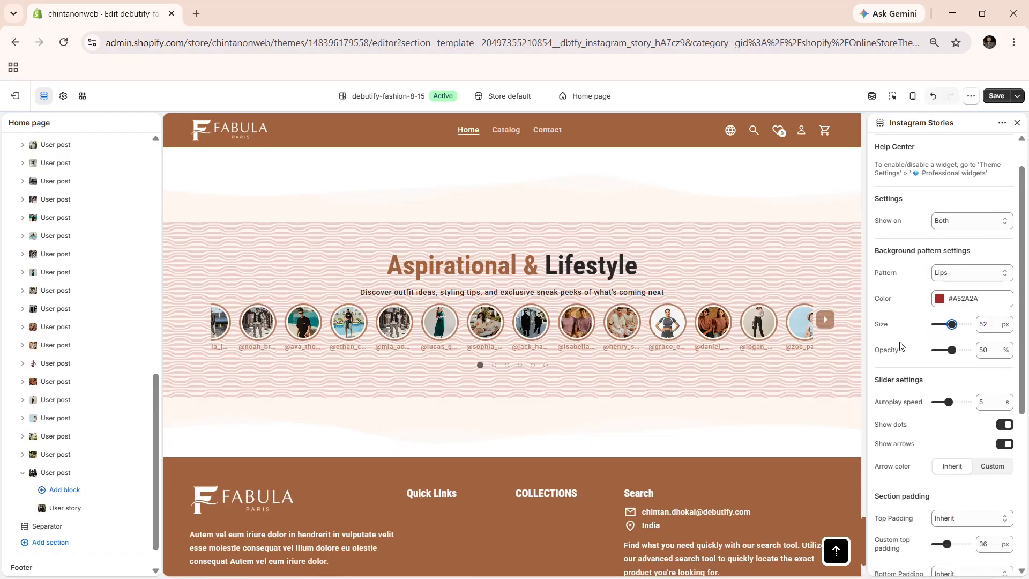
{"action": "scroll", "coordinate": [886, 330], "scroll_direction": "down", "scroll_amount": 1}
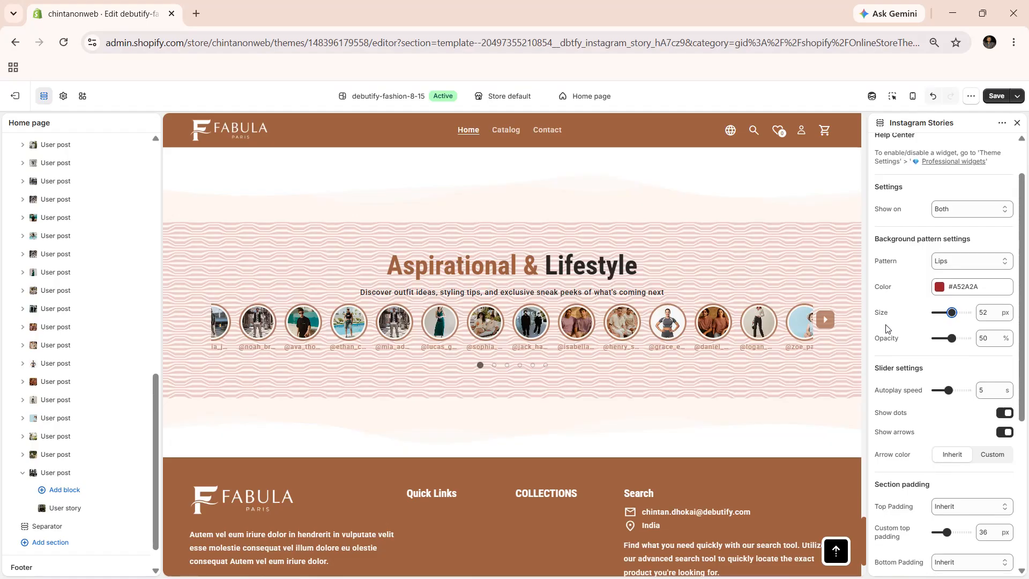
{"action": "left_click", "coordinate": [938, 339]}
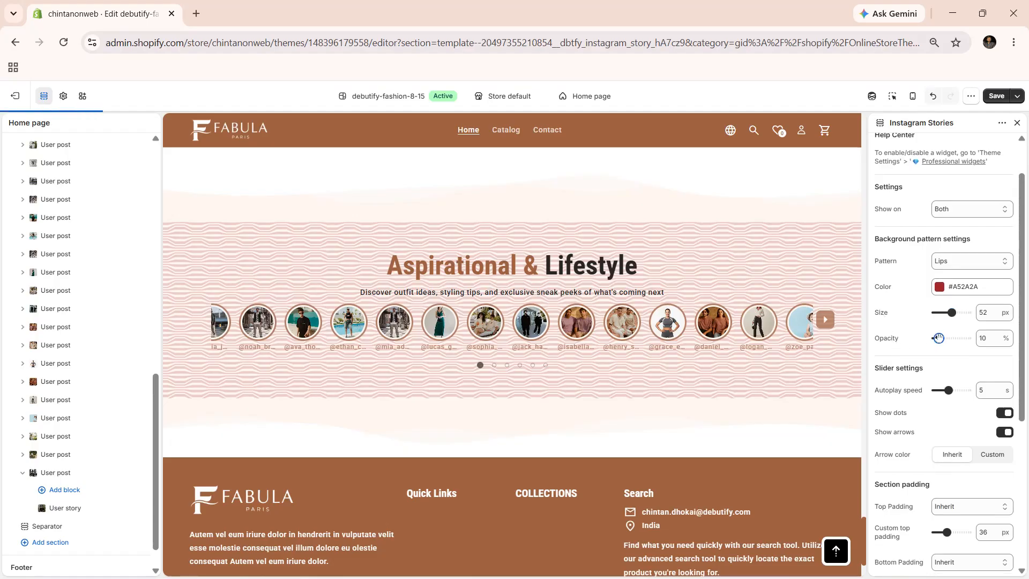
{"action": "left_click", "coordinate": [956, 338]}
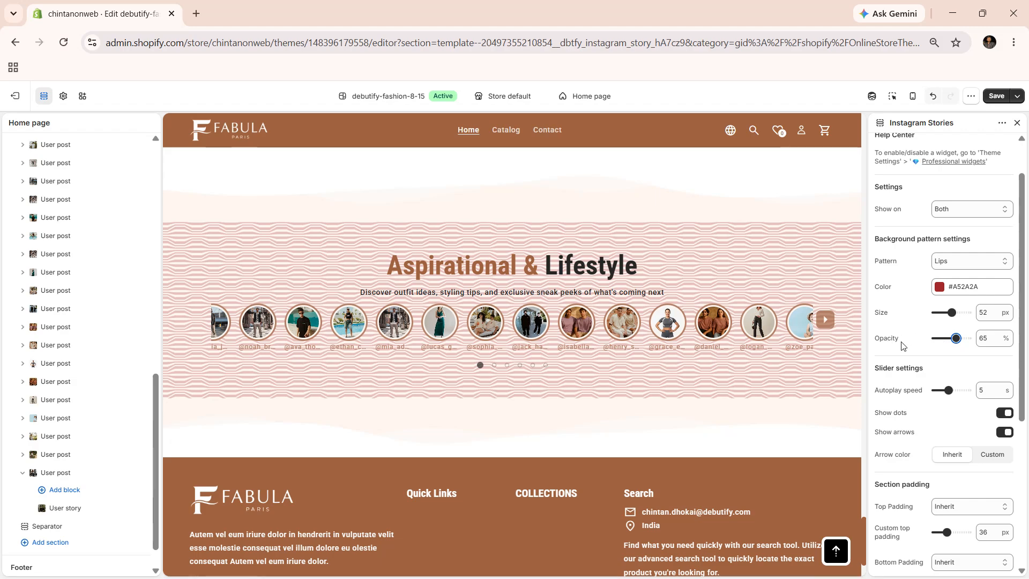
Step: Set the Instagram Stories slider's autoplay speed to 3 s
{"action": "scroll", "coordinate": [900, 343], "scroll_direction": "down", "scroll_amount": 2}
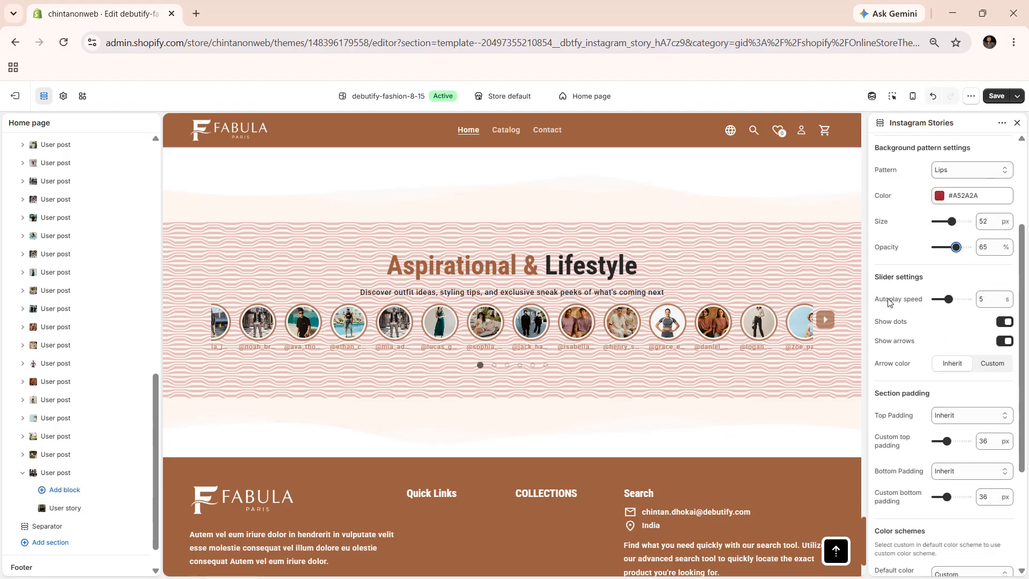
{"action": "left_click", "coordinate": [941, 300]}
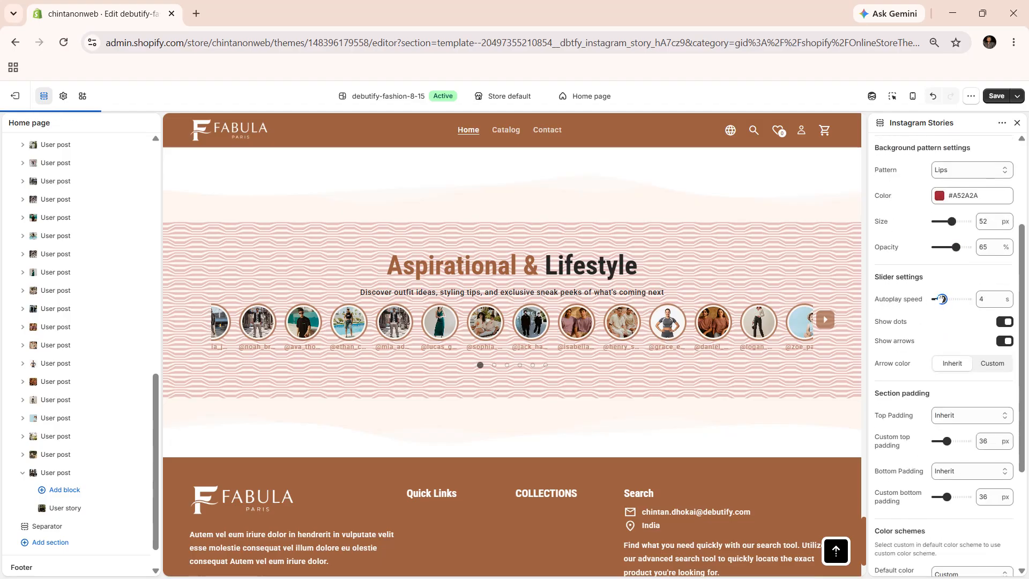
{"action": "left_click_drag", "start_coordinate": [942, 299], "coordinate": [936, 300]}
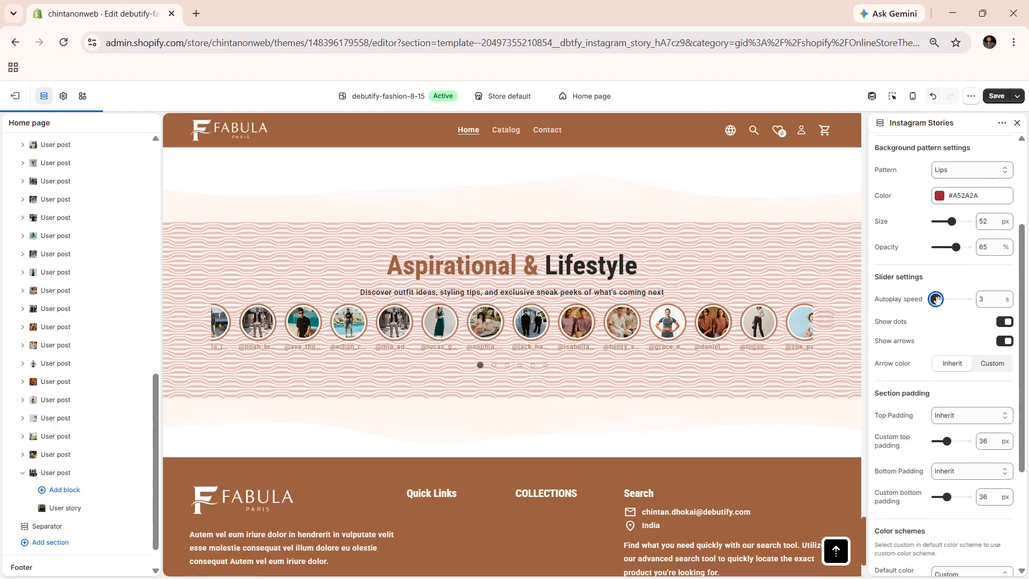
Step: Turn the slider's dots off and on again, and do the same with its arrows
{"action": "left_click", "coordinate": [1003, 322]}
{"action": "left_click", "coordinate": [1002, 322]}
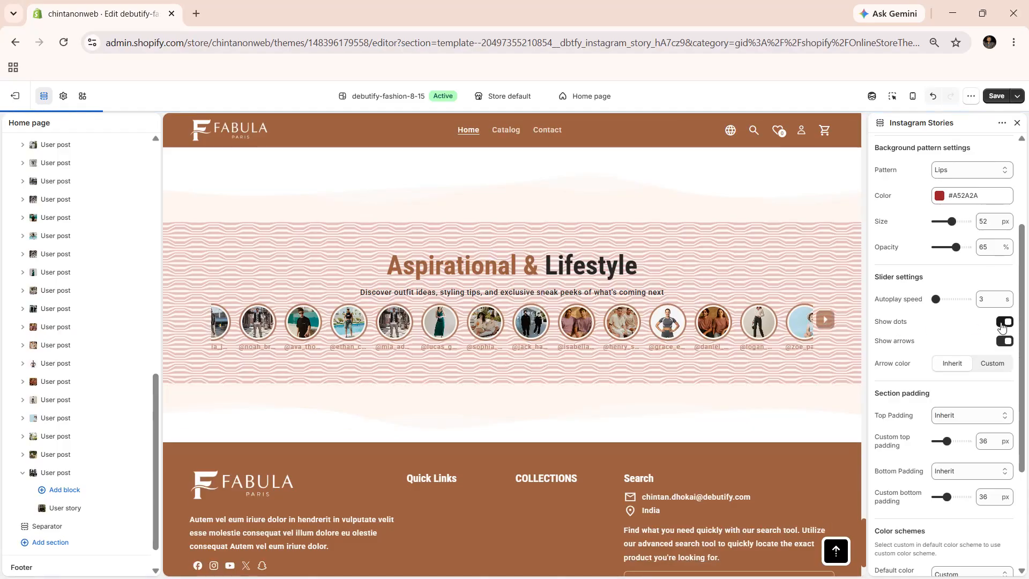
{"action": "left_click", "coordinate": [1003, 342]}
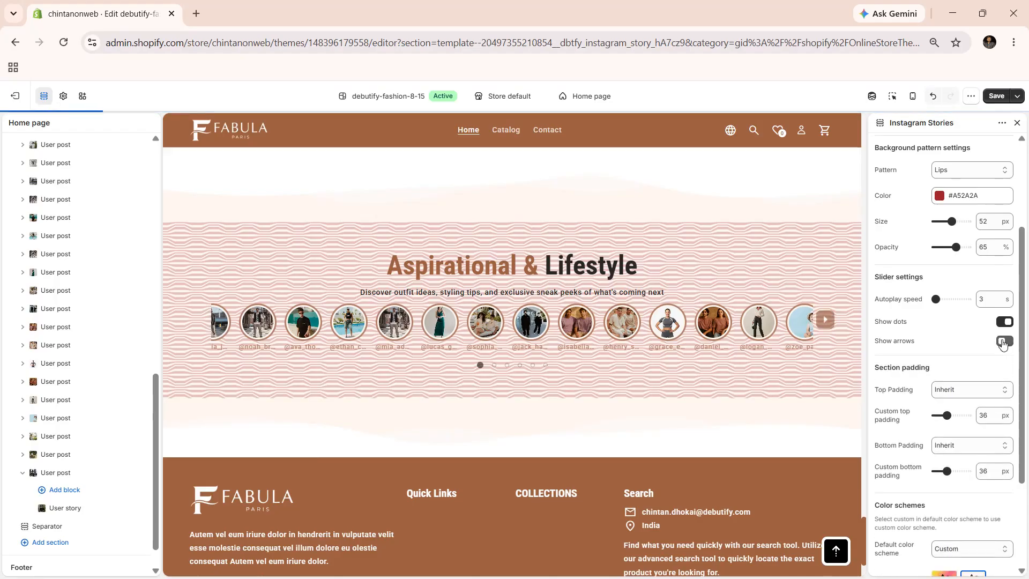
{"action": "left_click", "coordinate": [1004, 342]}
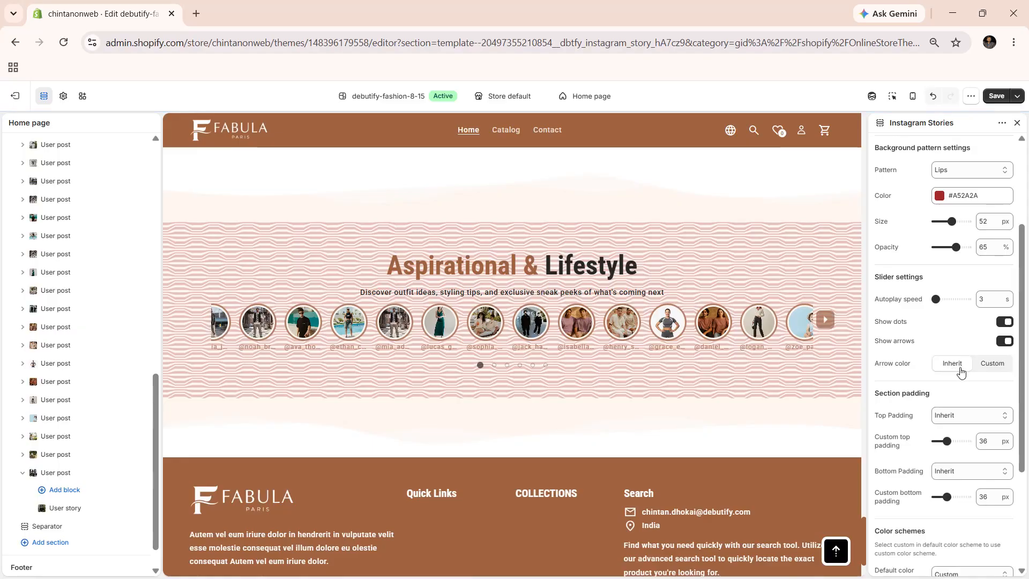
Step: Switch the Instagram Stories slider's arrow color from the inherited setting to Custom
{"action": "left_click", "coordinate": [990, 366]}
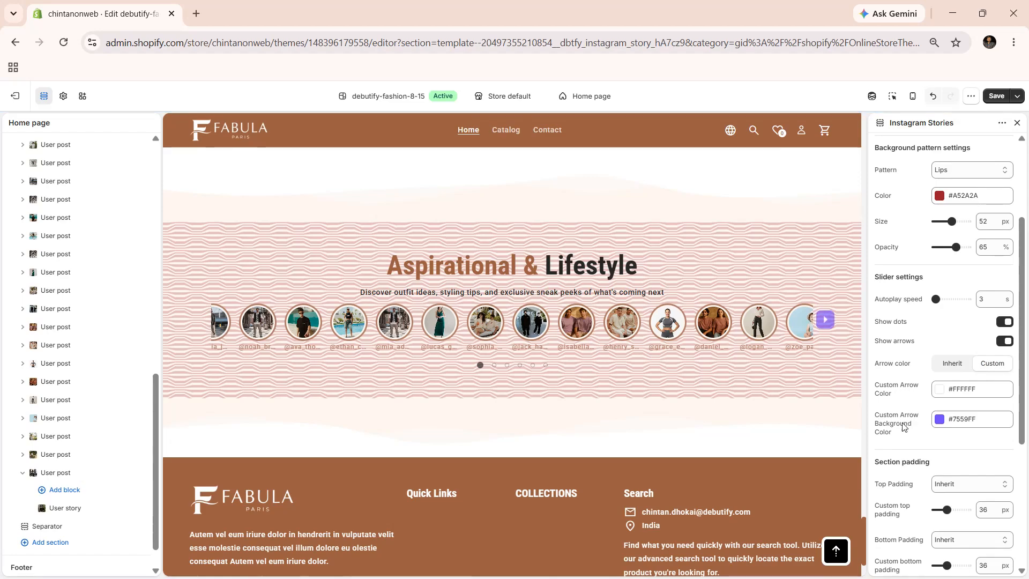
Step: Check the available top and bottom padding choices for the Instagram Stories section without changing them
{"action": "scroll", "coordinate": [887, 384], "scroll_direction": "down", "scroll_amount": 2}
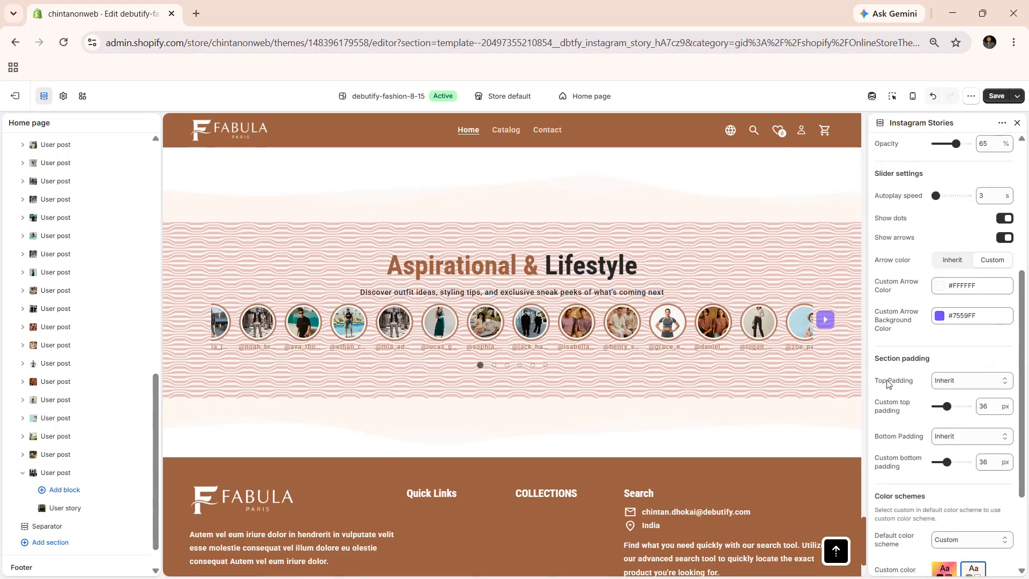
{"action": "scroll", "coordinate": [888, 384], "scroll_direction": "down", "scroll_amount": 1}
{"action": "left_click", "coordinate": [952, 331]}
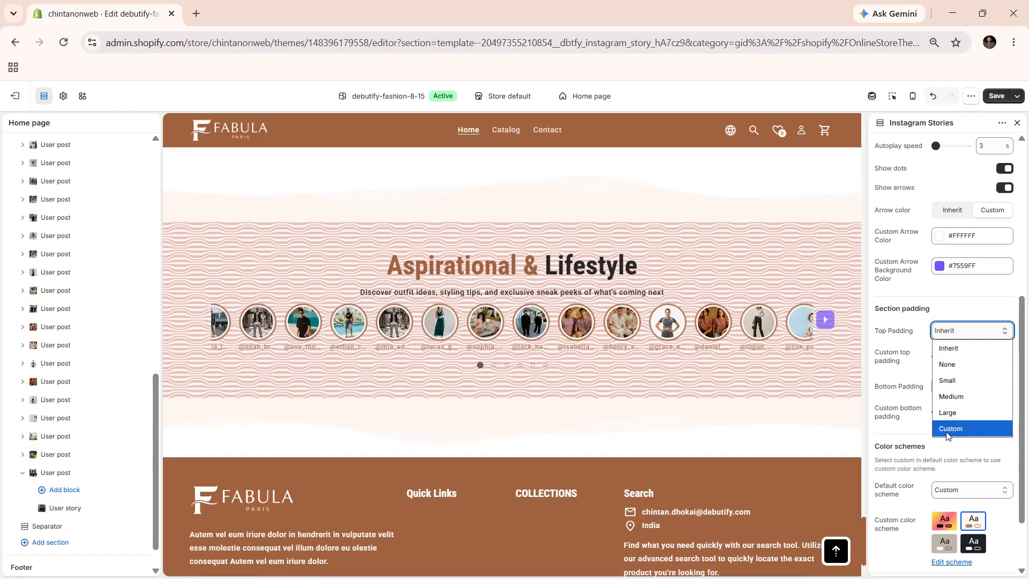
{"action": "left_click", "coordinate": [892, 374]}
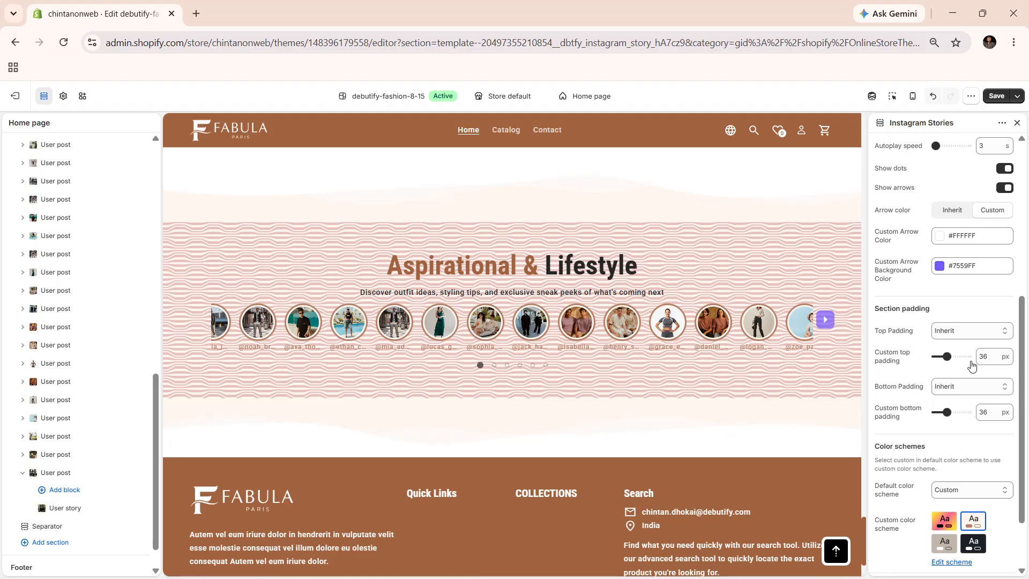
{"action": "scroll", "coordinate": [951, 364], "scroll_direction": "down", "scroll_amount": 1}
{"action": "scroll", "coordinate": [951, 365], "scroll_direction": "down", "scroll_amount": 2}
{"action": "left_click", "coordinate": [952, 337]}
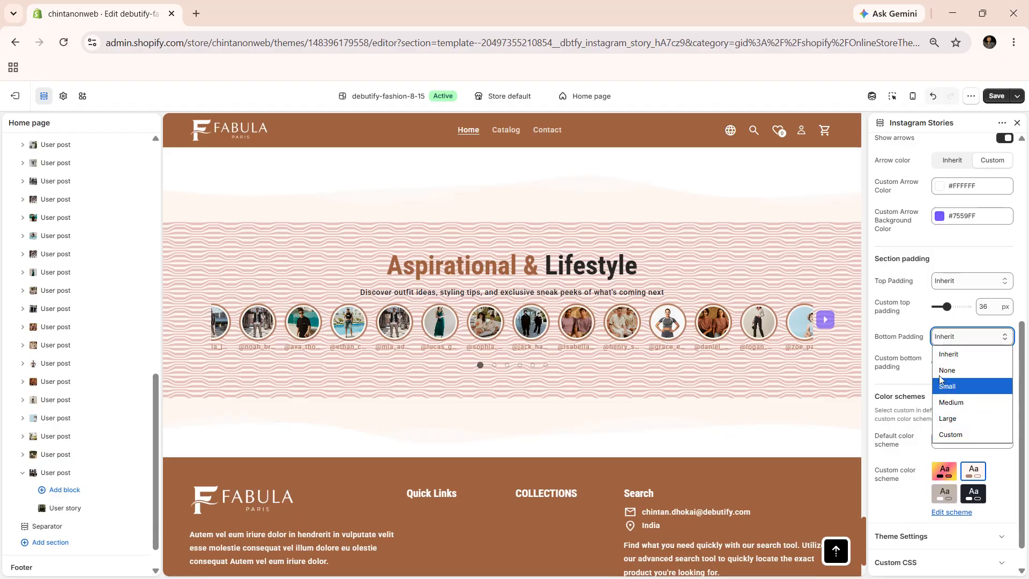
{"action": "left_click", "coordinate": [922, 371]}
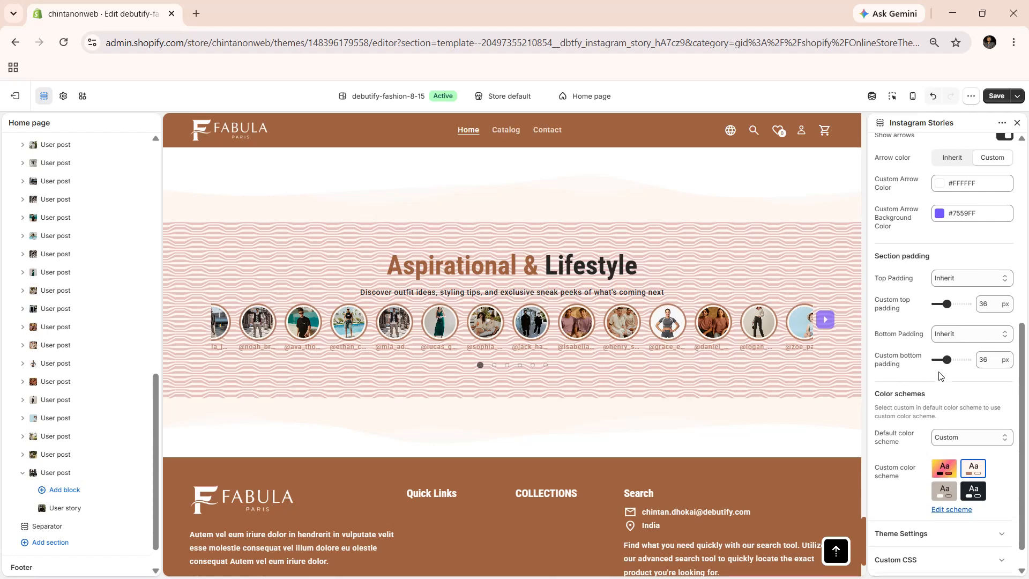
Step: Review the section's default color scheme choices and keep Custom selected
{"action": "scroll", "coordinate": [941, 386], "scroll_direction": "down", "scroll_amount": 1}
{"action": "left_click", "coordinate": [942, 424]}
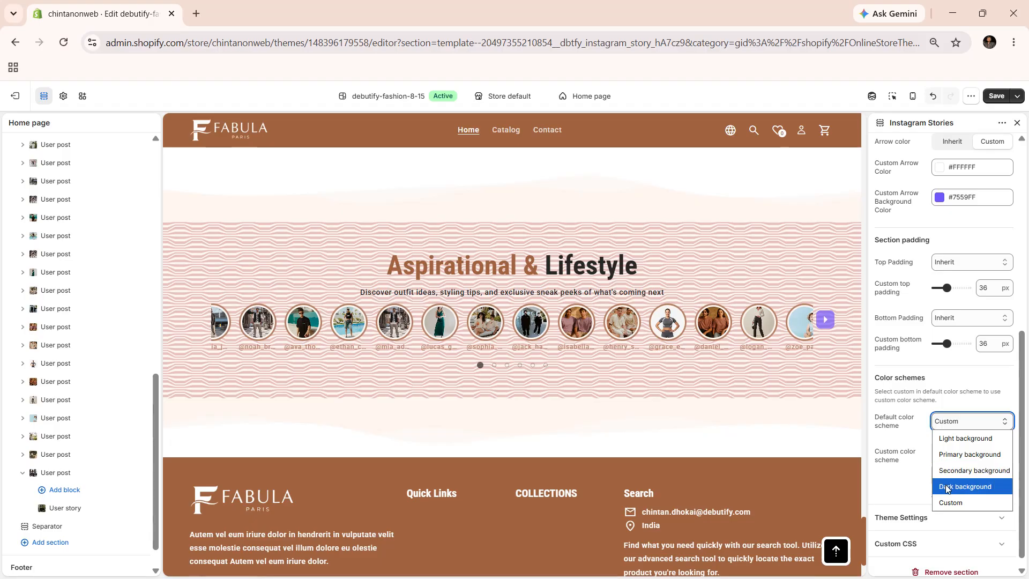
{"action": "left_click", "coordinate": [943, 503]}
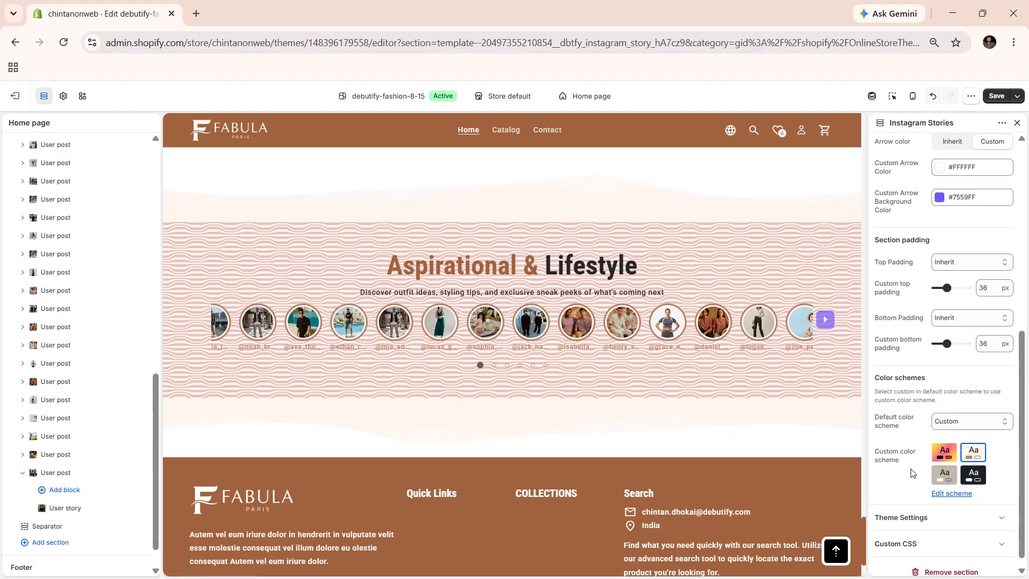
Step: Examine the Instagram Stories Heading block's settings and the block types that can be added inside it
{"action": "left_click", "coordinate": [70, 305]}
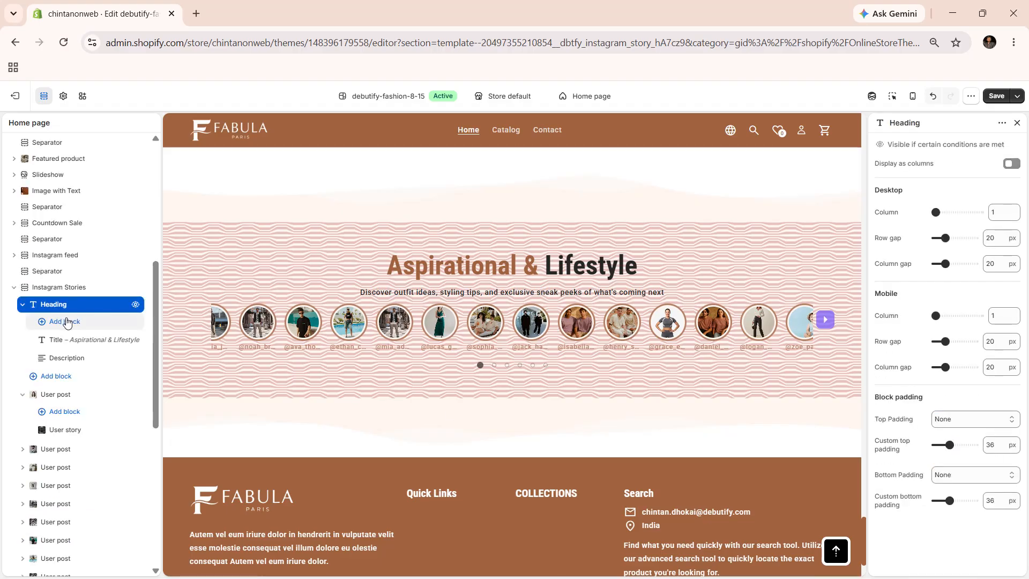
{"action": "left_click", "coordinate": [71, 324]}
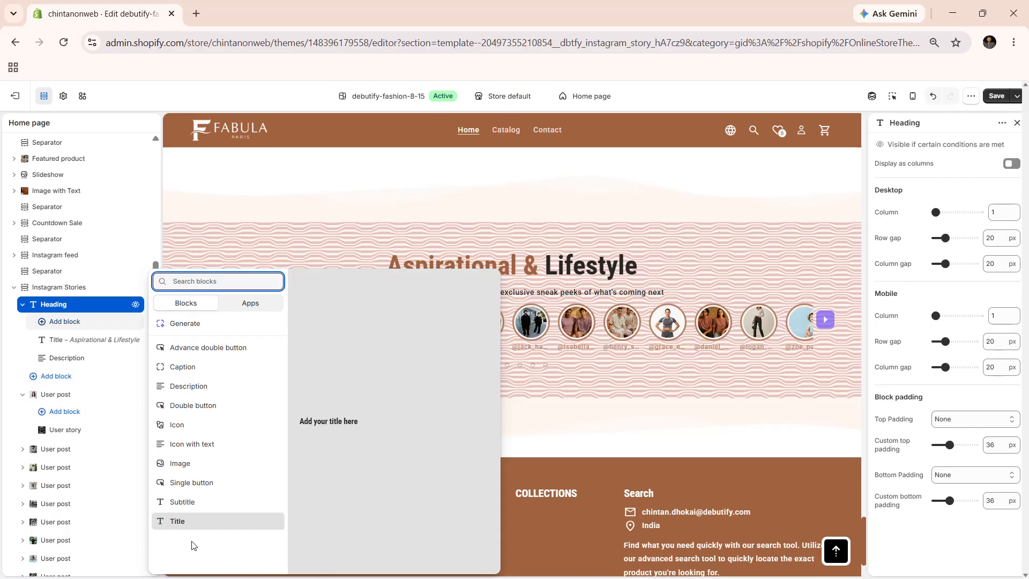
{"action": "left_click", "coordinate": [52, 401]}
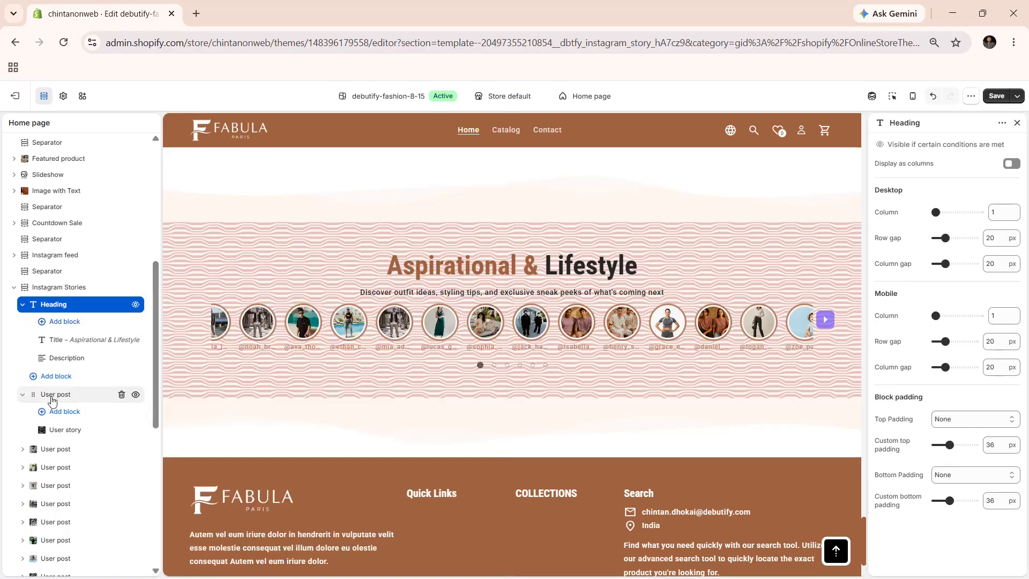
Step: Examine the settings of the first User post block and of the User story block inside it
{"action": "left_click", "coordinate": [52, 396]}
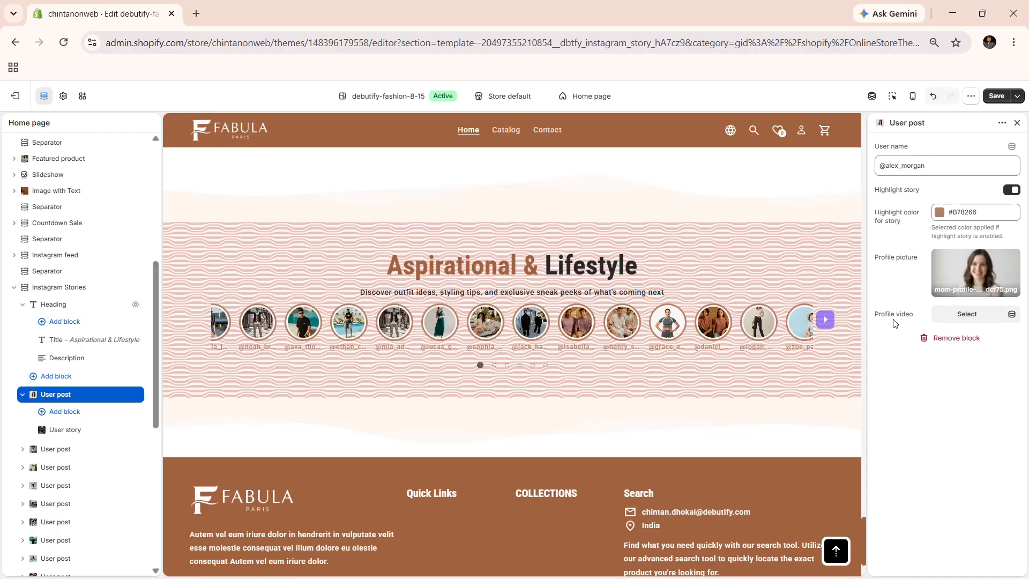
{"action": "left_click", "coordinate": [70, 433]}
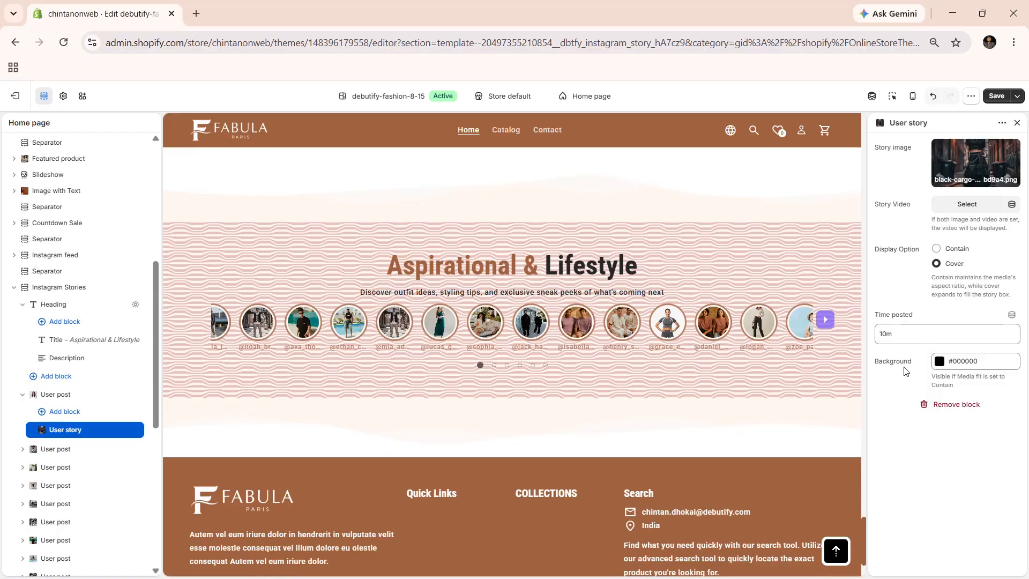
Step: Open a story from the slider in the preview, browse back to the first user's story and forward again through the following ones
{"action": "left_click", "coordinate": [213, 322]}
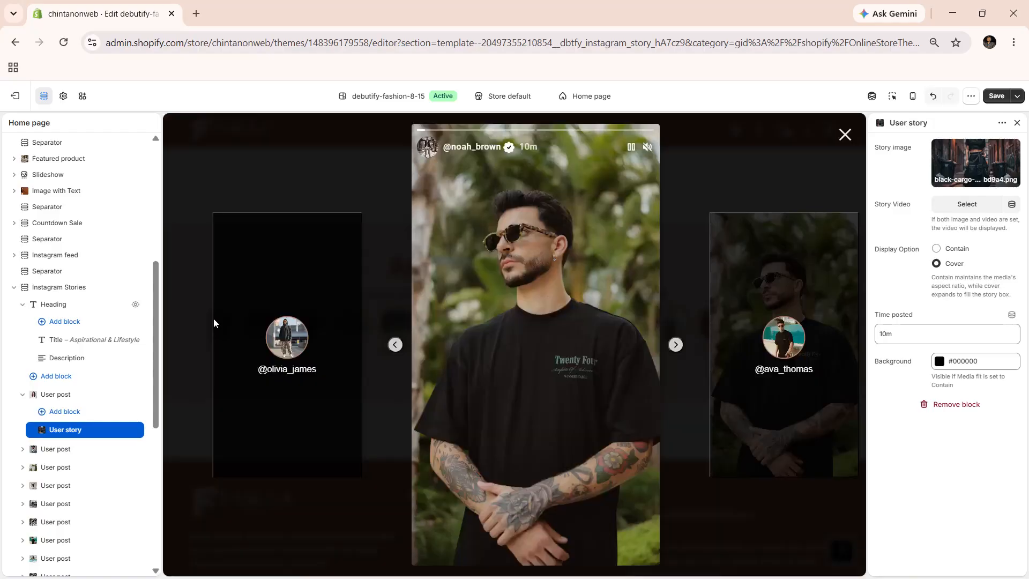
{"action": "left_click", "coordinate": [394, 345]}
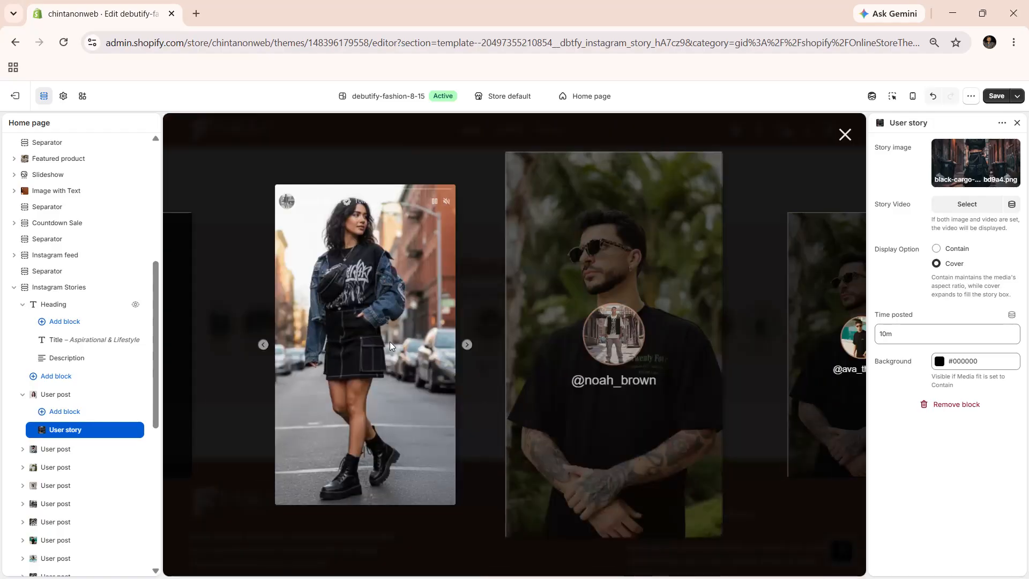
{"action": "left_click", "coordinate": [394, 344]}
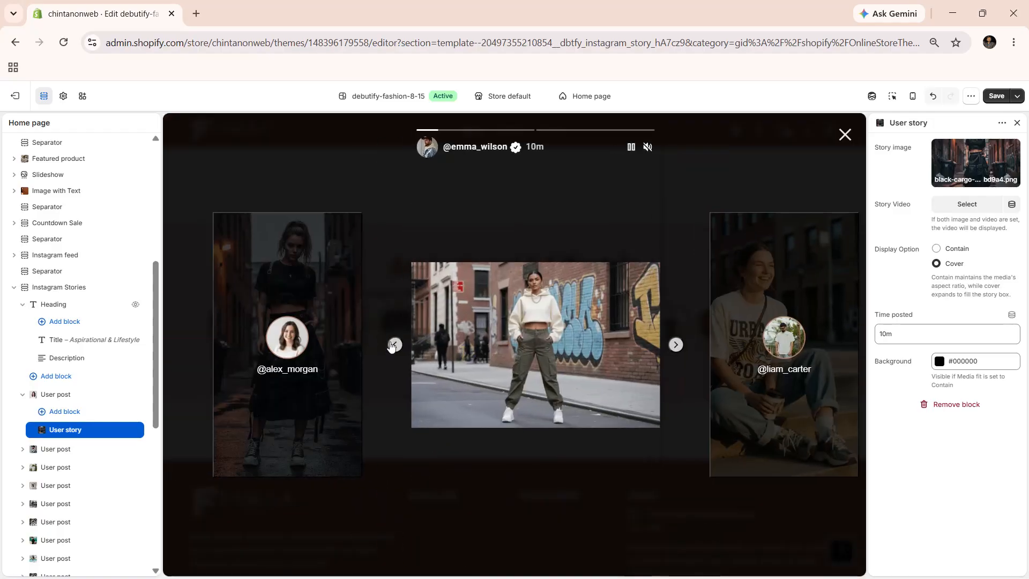
{"action": "left_click", "coordinate": [393, 345]}
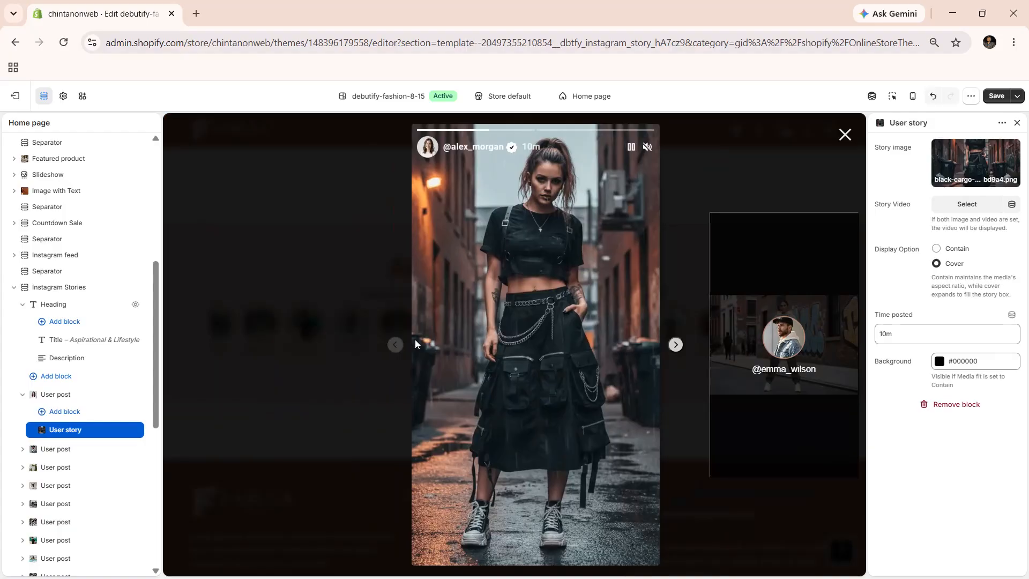
{"action": "left_click", "coordinate": [676, 344]}
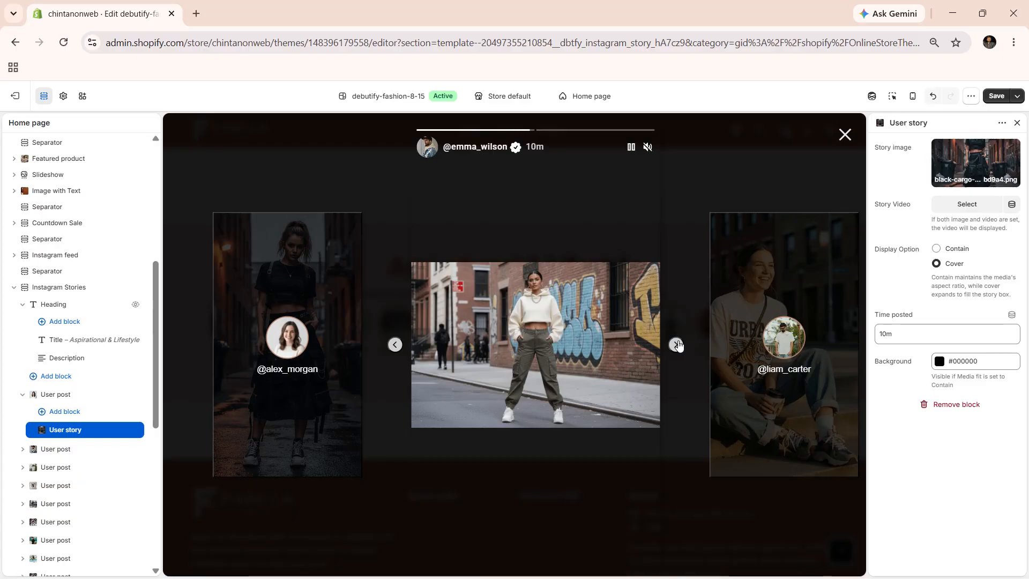
{"action": "left_click", "coordinate": [676, 344]}
{"action": "left_click", "coordinate": [676, 345]}
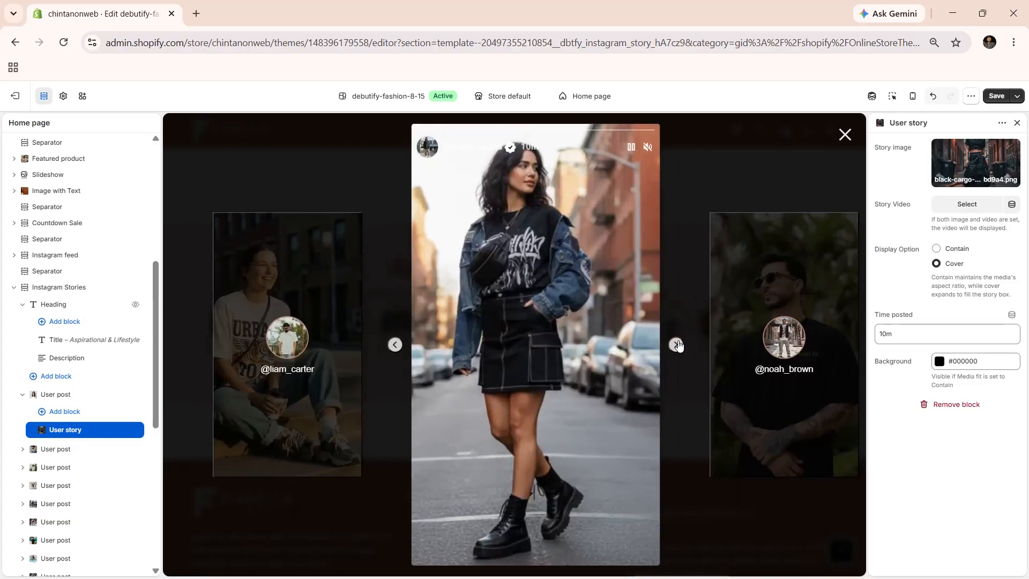